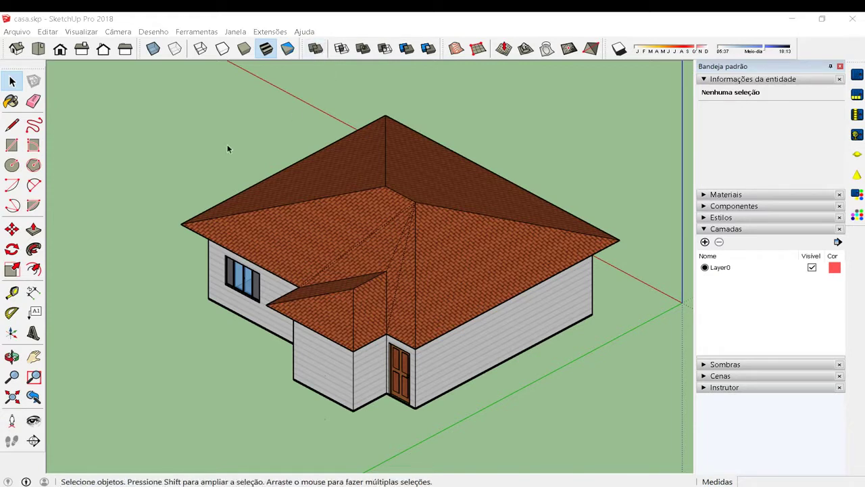
Step: Collapse the Camadas panel and close the default tray
left_click(706, 230)
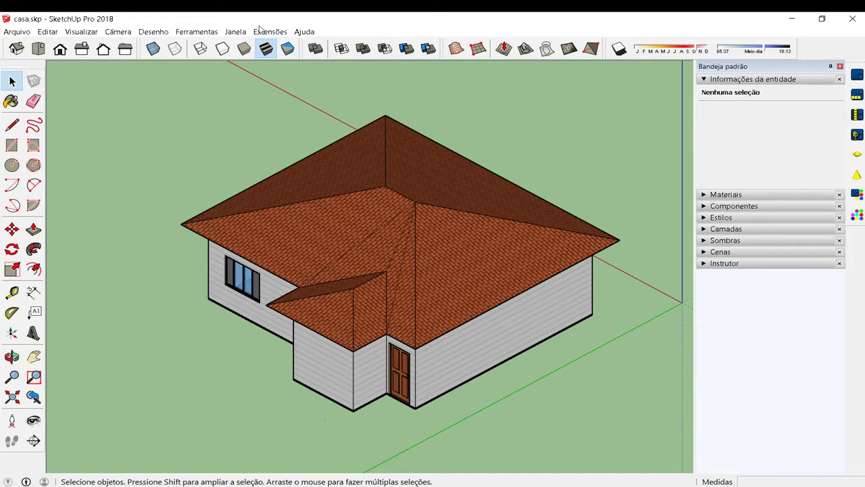
left_click(237, 32)
mouse_move(157, 45)
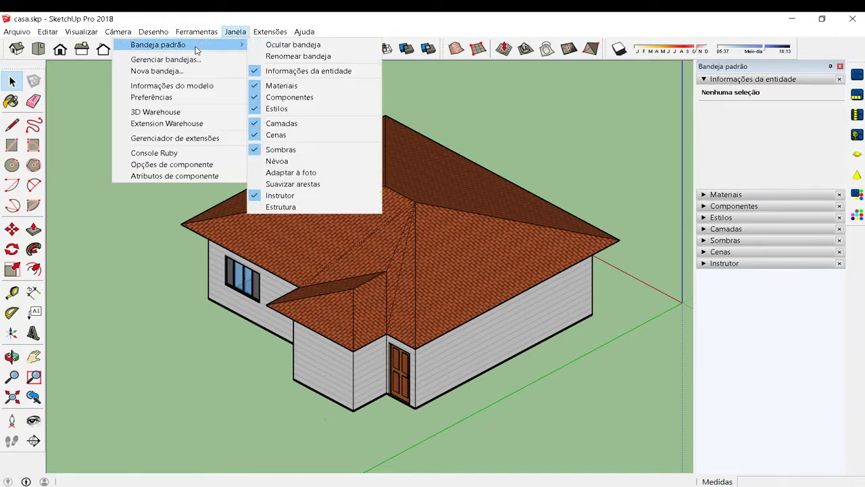
left_click(813, 107)
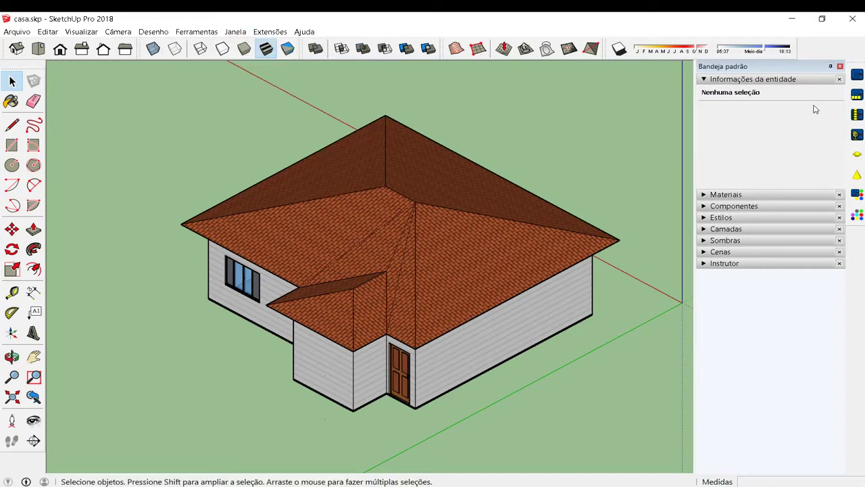
left_click(841, 67)
Step: Restore the default tray via Janela > Bandeja padrão and expand Camadas again
left_click(235, 32)
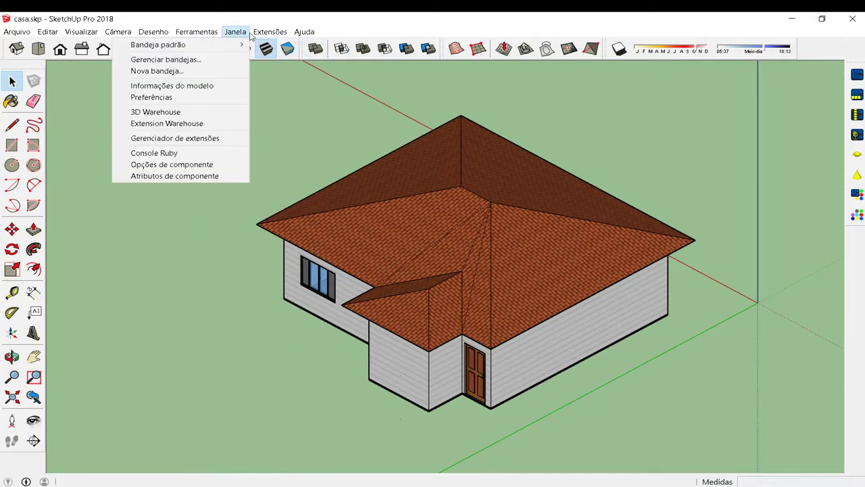
mouse_move(158, 44)
left_click(288, 45)
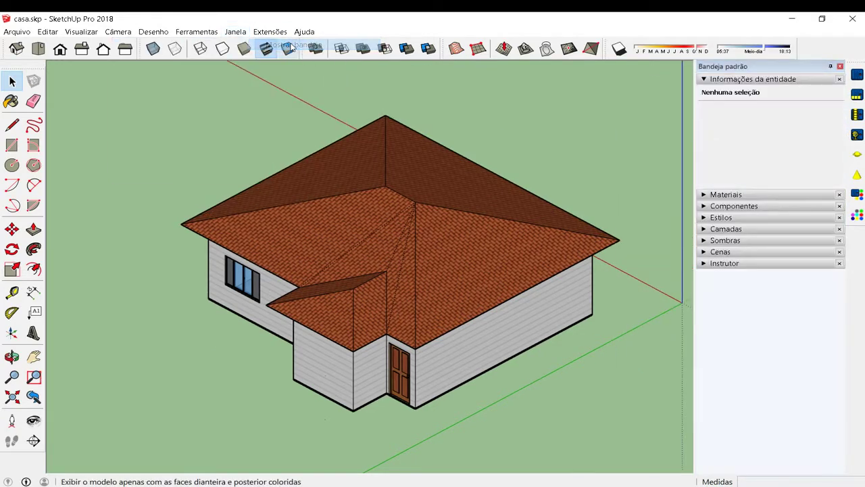
left_click(705, 230)
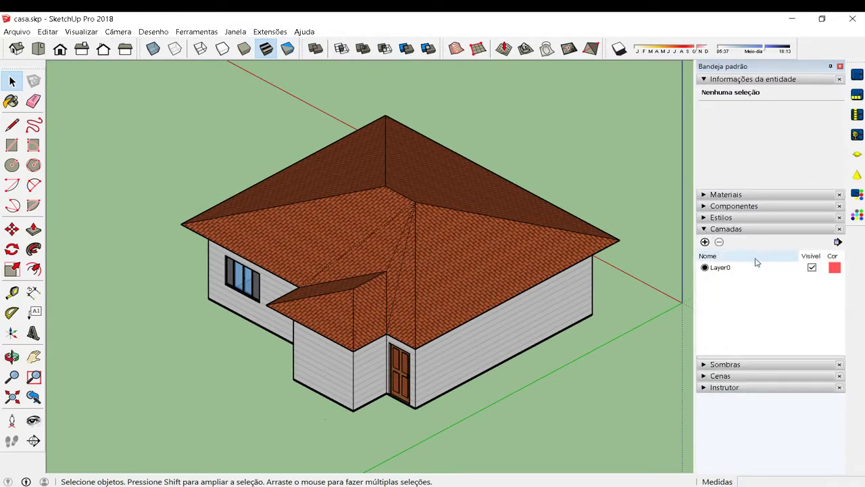
Step: Add two new layers named Alvenaria and Esquadrias
left_click(722, 269)
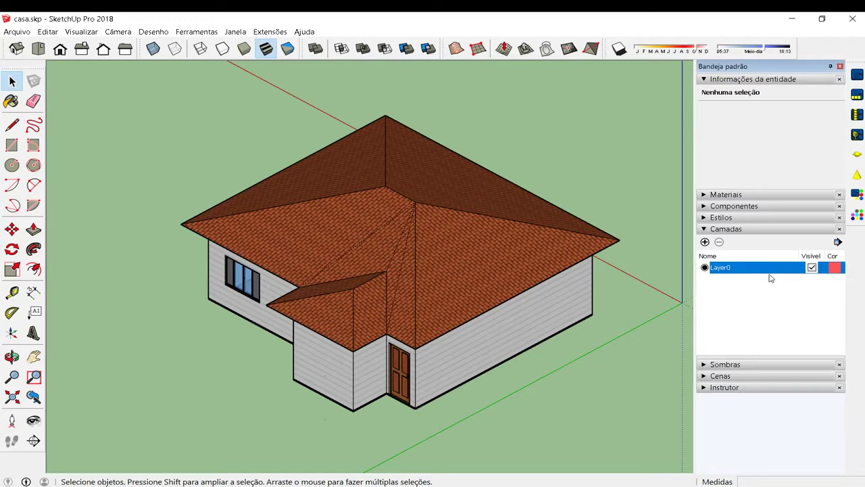
left_click(705, 242)
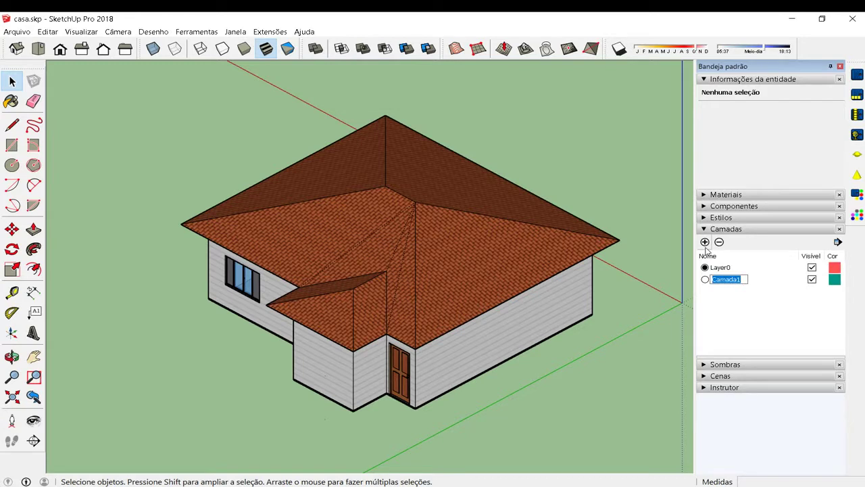
type("Alvenaria")
key("Return")
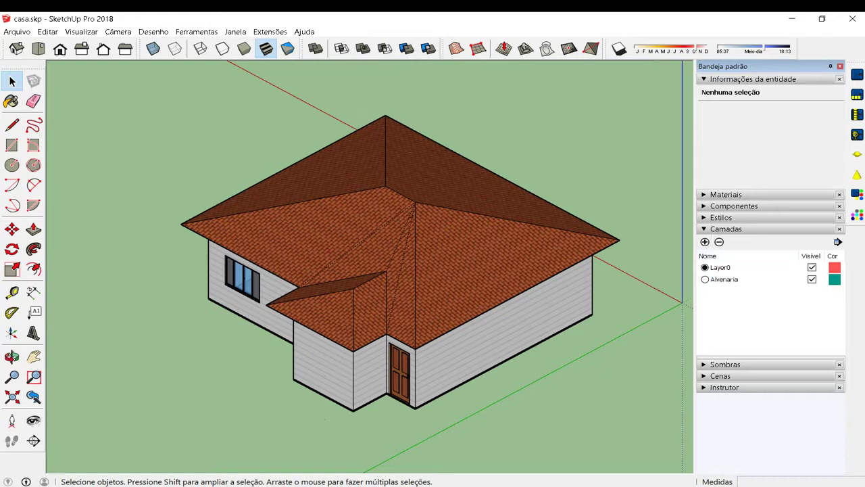
left_click(705, 242)
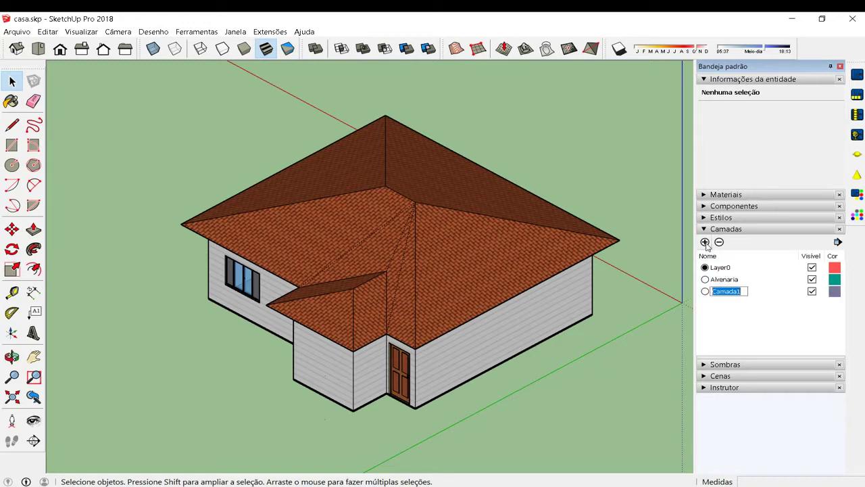
type("Esquadrias")
key("Return")
Step: Add three more layers named Telhado, Piso and Mobiliario
left_click(705, 242)
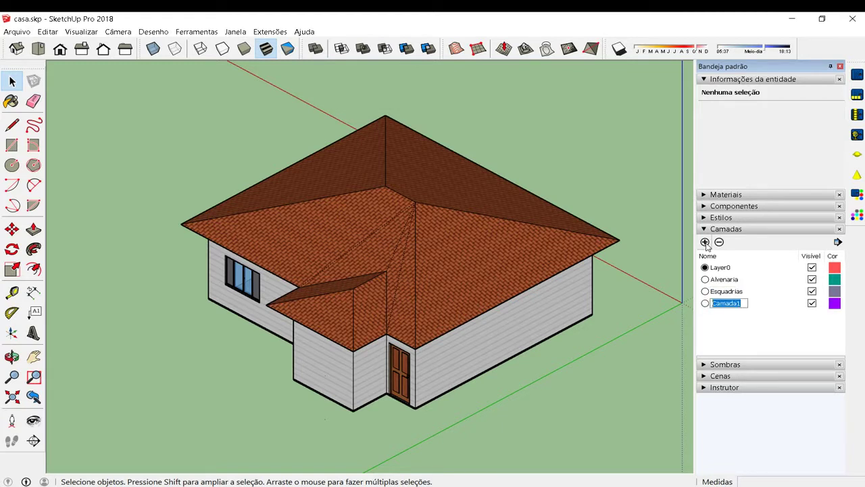
type("Telhado")
key("Return")
left_click(705, 242)
type("Piso")
key("Return")
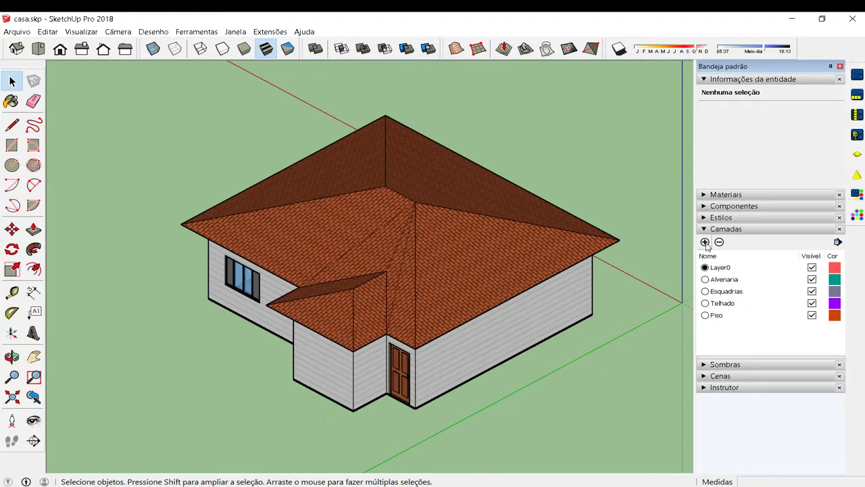
left_click(705, 242)
type("Mobiliar")
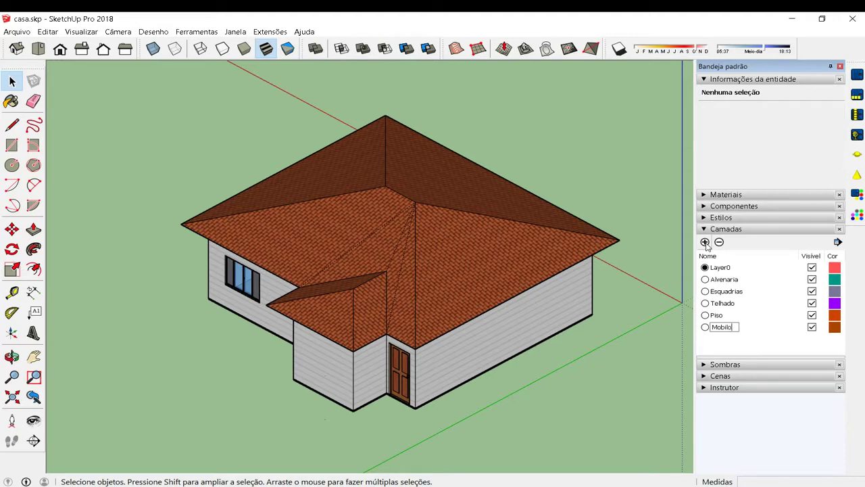
type("io")
key("Return")
left_click(441, 202)
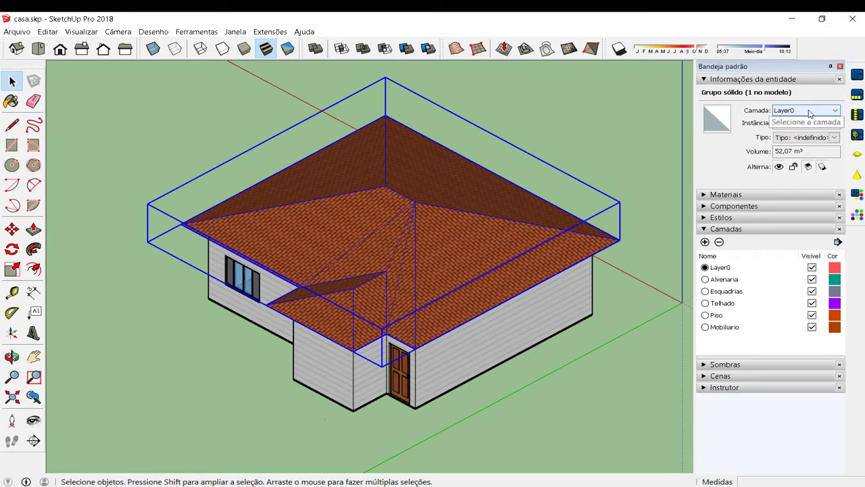
Step: Assign the roof group to the Telhado layer, dismissing the Layer0 can't-hide warning
left_click(810, 113)
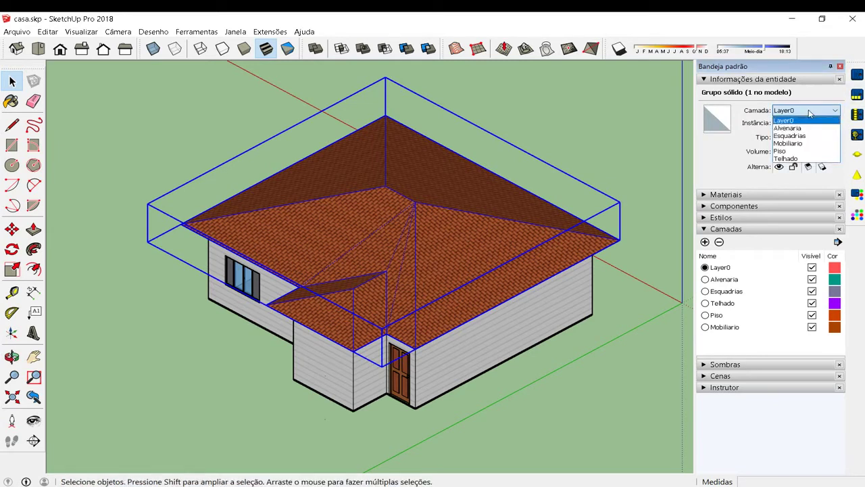
left_click(789, 160)
left_click(636, 159)
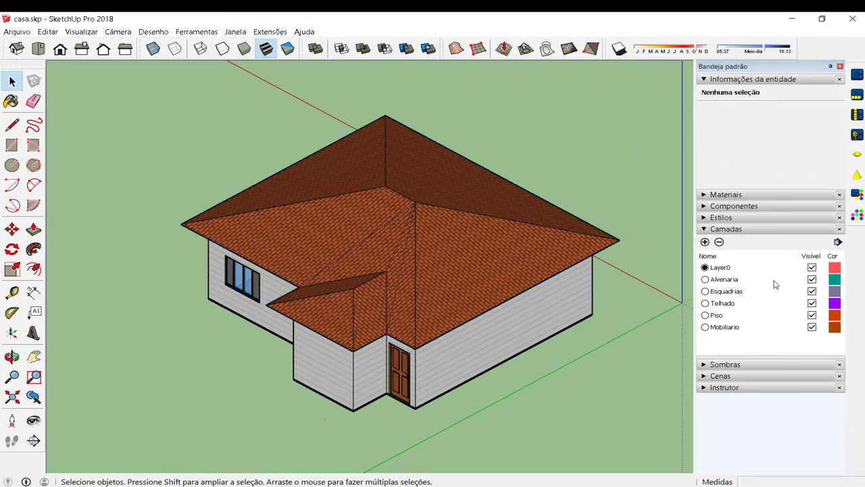
left_click(812, 268)
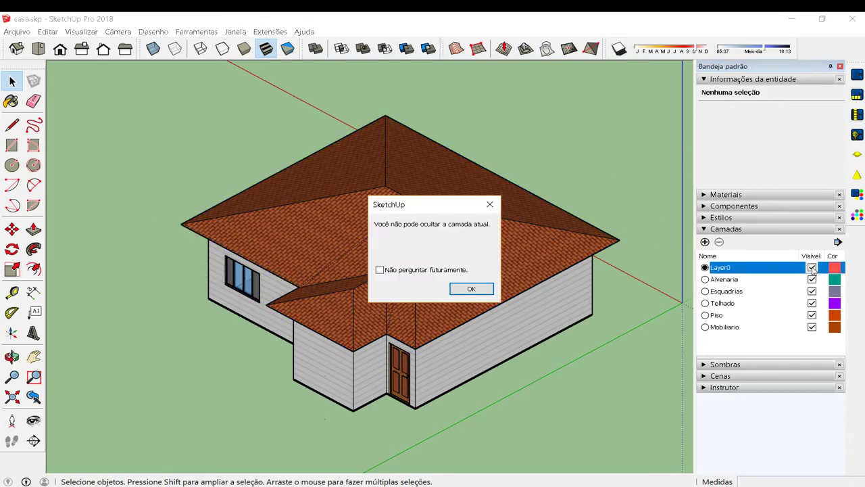
left_click(397, 270)
left_click(453, 288)
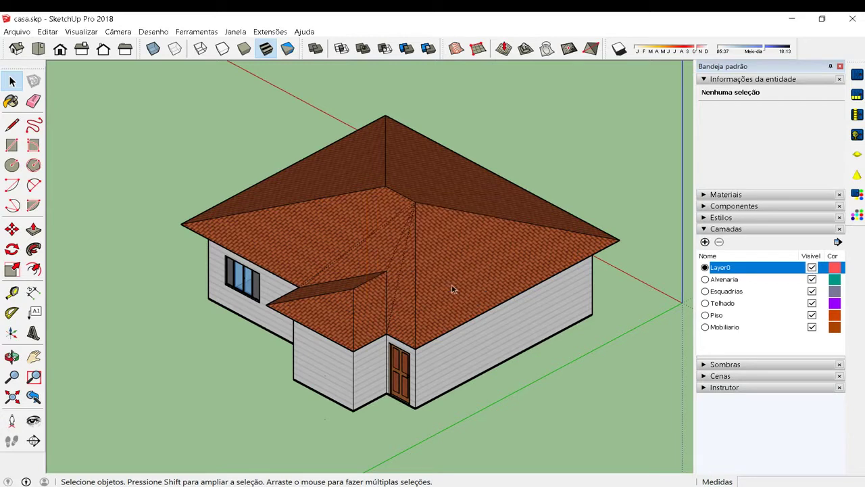
Step: Hide the Telhado layer so the roof disappears and the interior rooms show
left_click(462, 209)
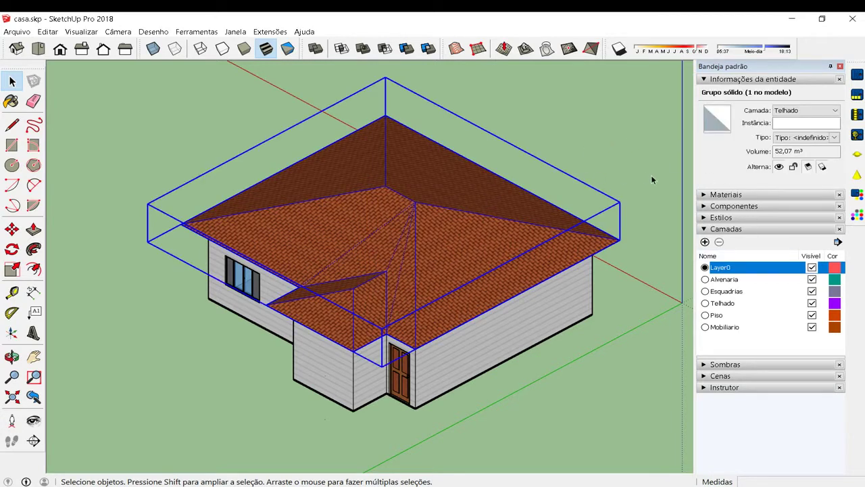
left_click(726, 291)
left_click(723, 303)
left_click(812, 302)
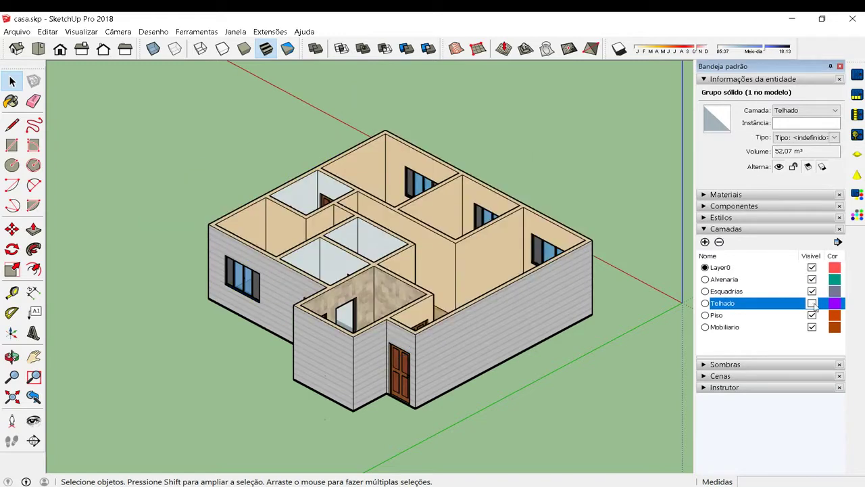
mouse_move(464, 166)
middle_mouse_down()
mouse_move(447, 203)
mouse_move(550, 153)
middle_mouse_up()
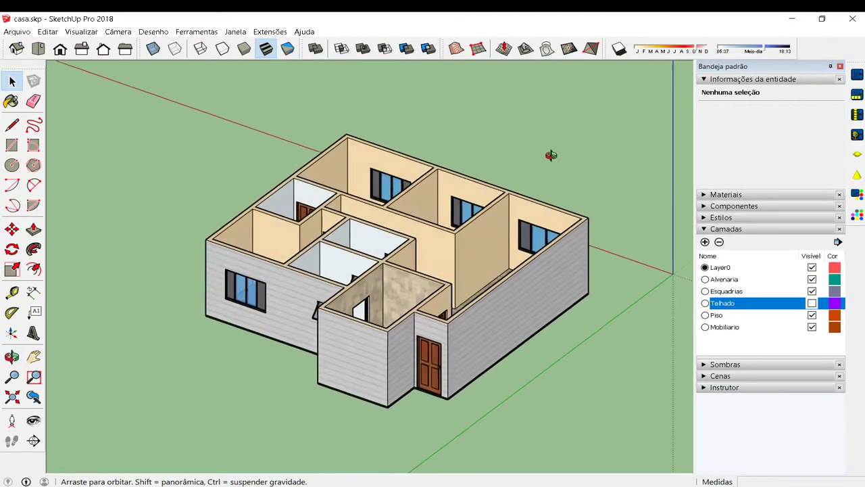
Step: Select the floor slab in front of the door and assign it to the Piso layer
scroll(473, 248, "up", 3)
scroll(473, 248, "down", 2)
scroll(440, 270, "down", 2)
scroll(456, 169, "down", 2)
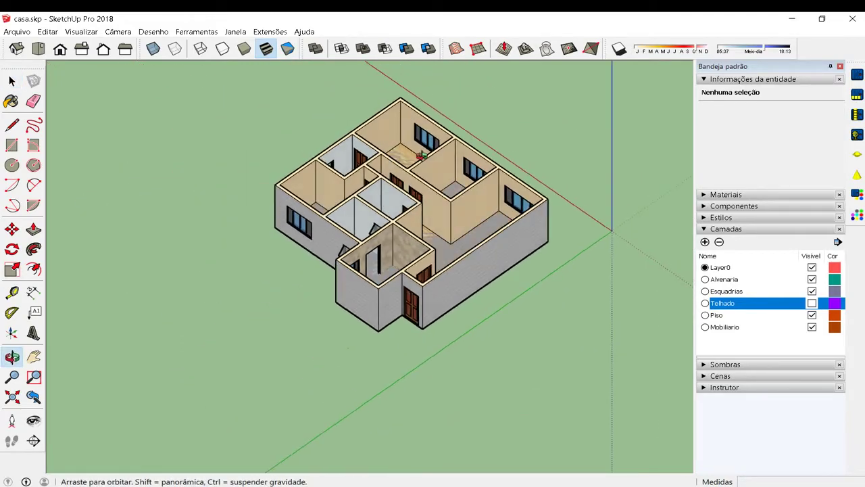
mouse_move(403, 250)
middle_mouse_down()
mouse_move(382, 301)
mouse_move(447, 290)
middle_mouse_up()
scroll(448, 290, "up", 3)
scroll(448, 290, "up", 2)
scroll(452, 289, "up", 2)
left_click(452, 287)
scroll(415, 278, "down", 3)
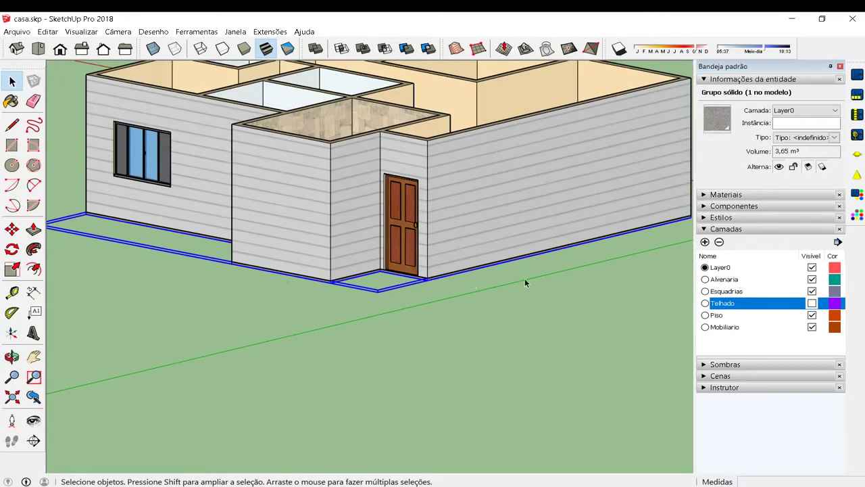
left_click(808, 110)
left_click(784, 151)
Step: Turn off visibility of the Piso layer, hiding the floor slab
left_click(598, 302)
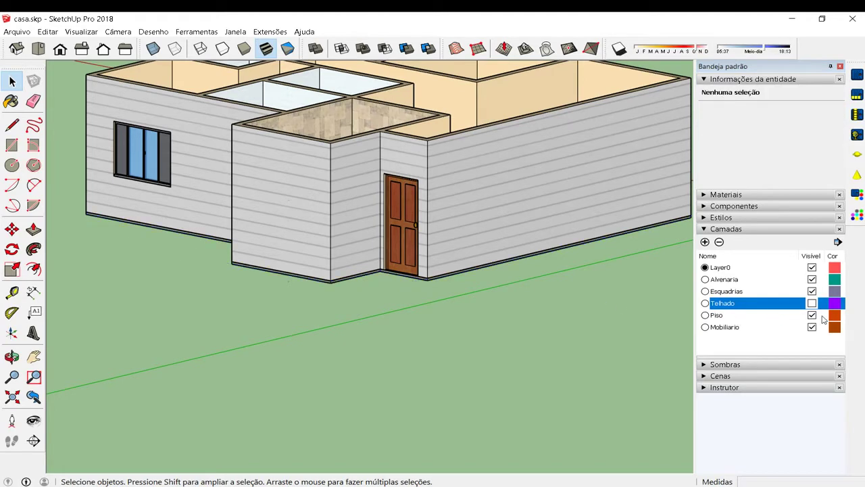
left_click(811, 316)
left_click(812, 315)
middle_click_drag(426, 169, 389, 260)
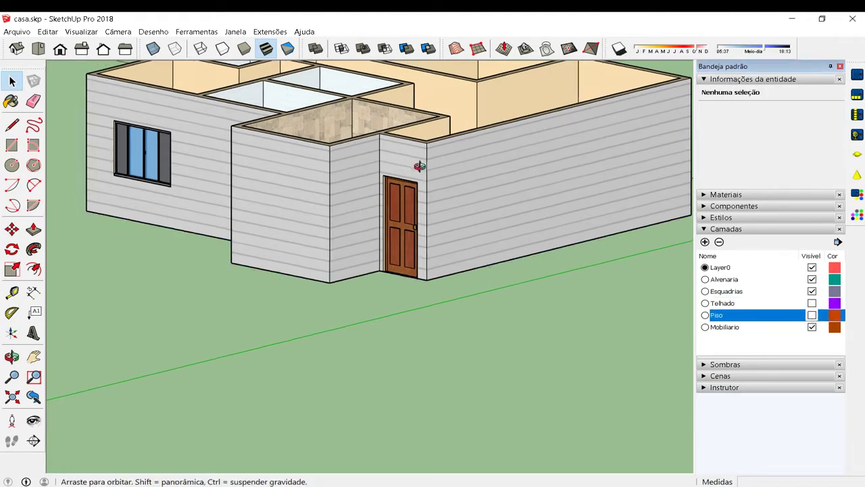
Step: Assign the wall group to the Alvenaria layer and hide Alvenaria
left_click(436, 235)
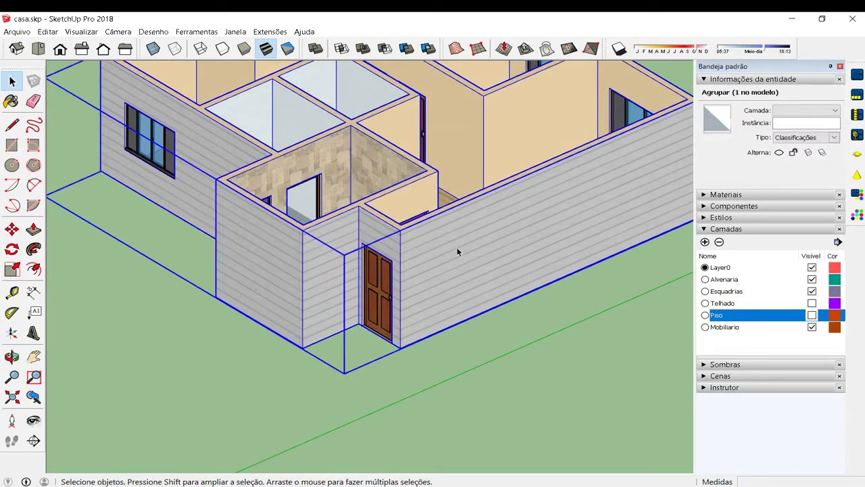
left_click(806, 111)
left_click(787, 128)
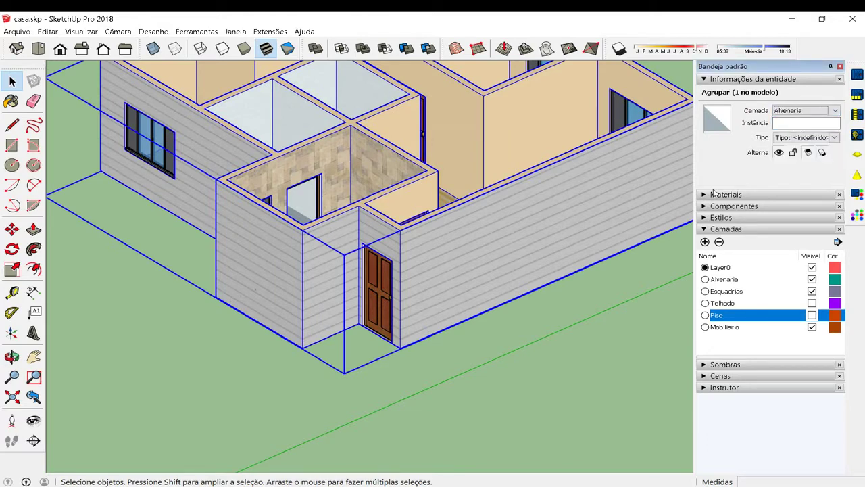
left_click(597, 282)
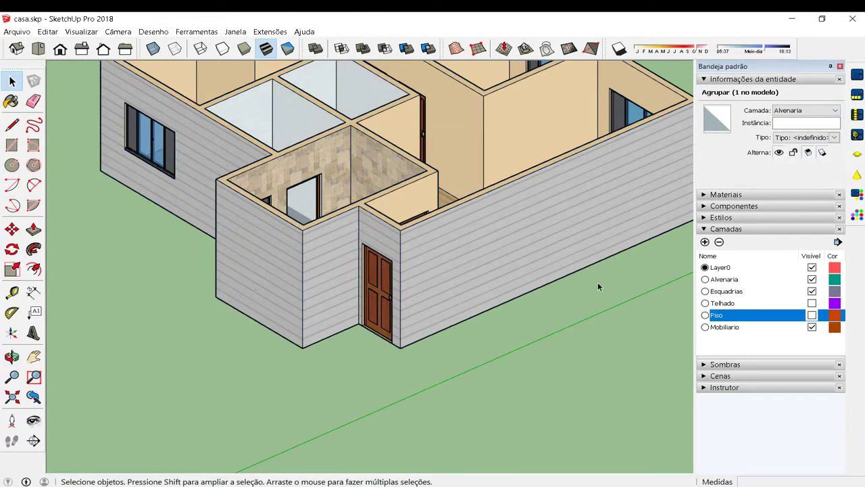
left_click(811, 279)
scroll(406, 210, "down", 3)
mouse_move(405, 209)
middle_mouse_down()
mouse_move(417, 201)
mouse_move(448, 232)
middle_mouse_up()
scroll(448, 231, "down", 3)
Step: Box-select the 26 doors and windows, assign them to Esquadrias, and hide that layer
mouse_move(250, 135)
left_mouse_down()
mouse_move(360, 185)
mouse_move(494, 297)
left_mouse_up()
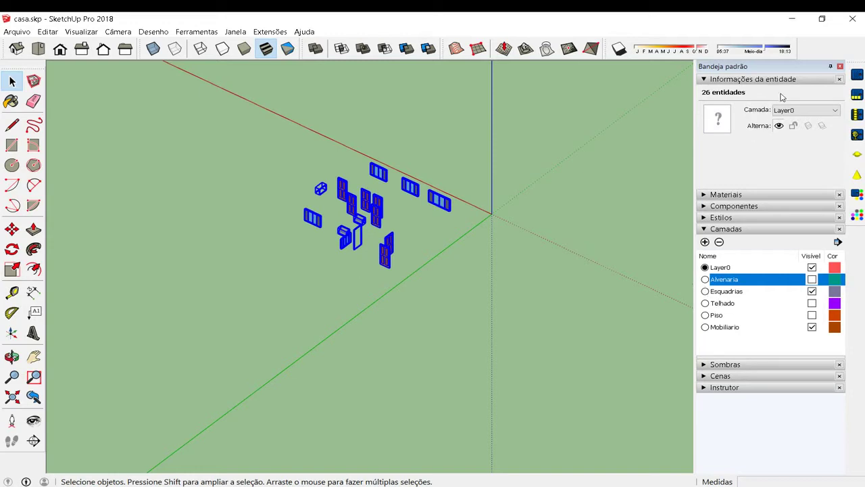
left_click(803, 111)
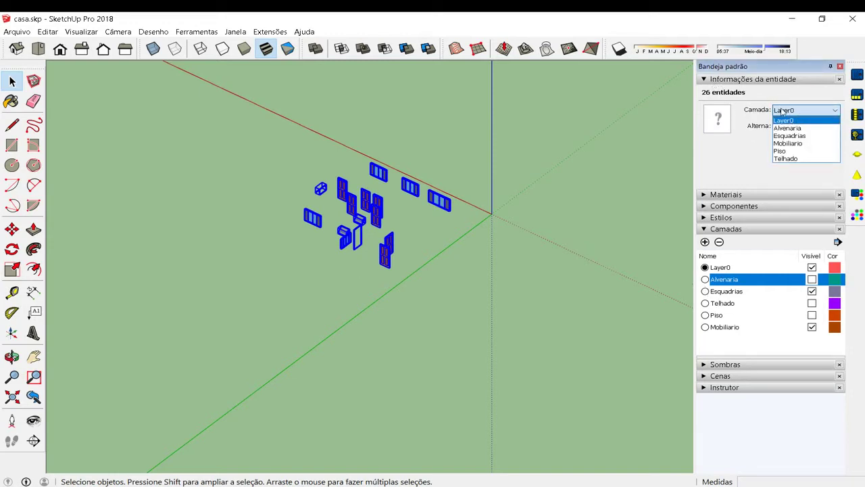
left_click(790, 136)
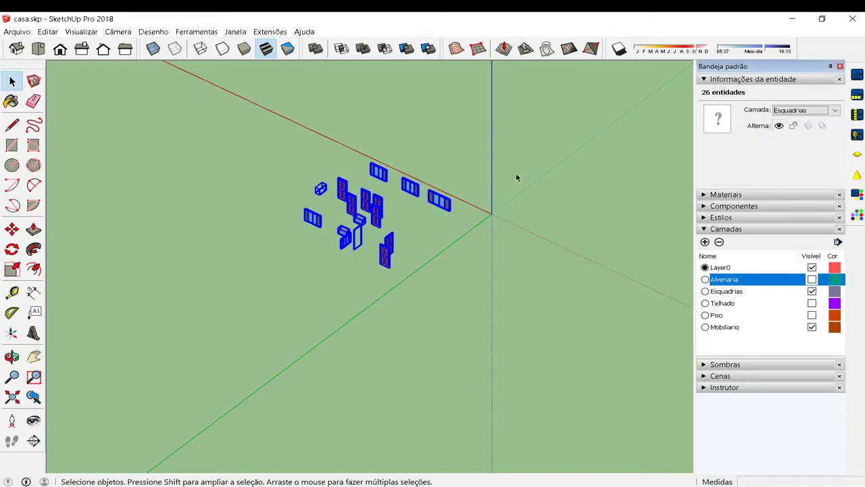
left_click(811, 291)
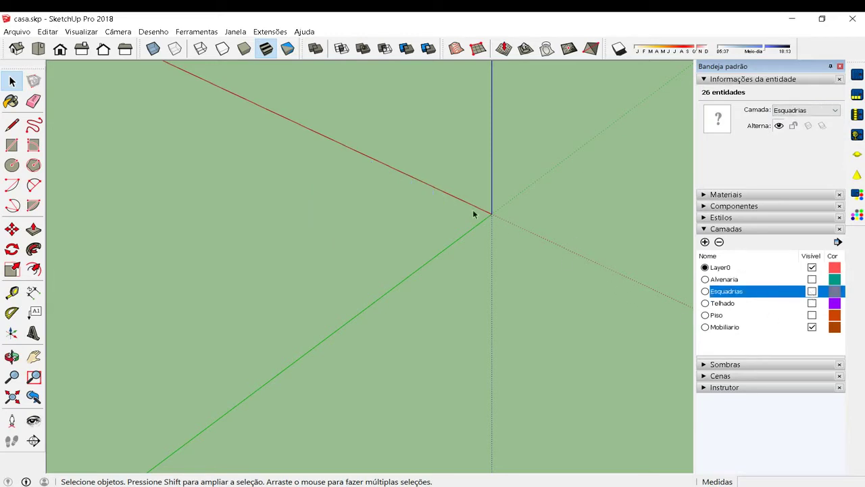
scroll(332, 175, "down", 3)
middle_click_drag(332, 174, 333, 192)
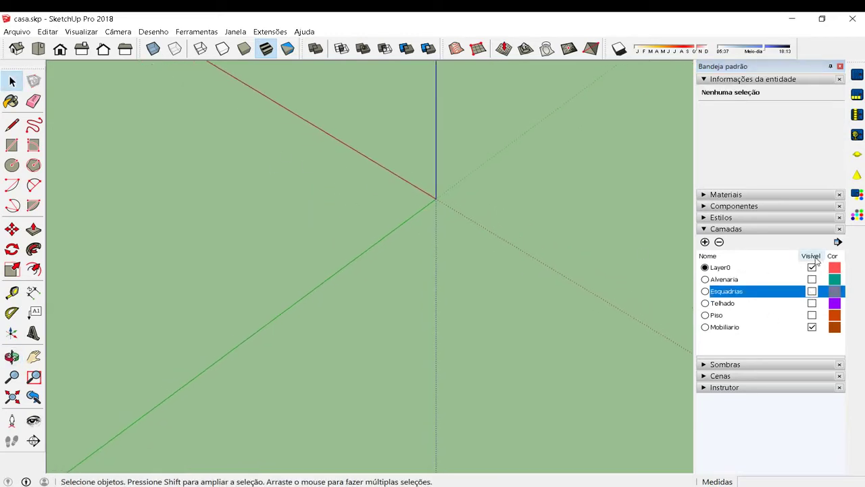
Step: Turn visibility back on for Alvenaria, Esquadrias, Telhado and Piso, then view the full house
middle_click_drag(358, 254, 222, 225)
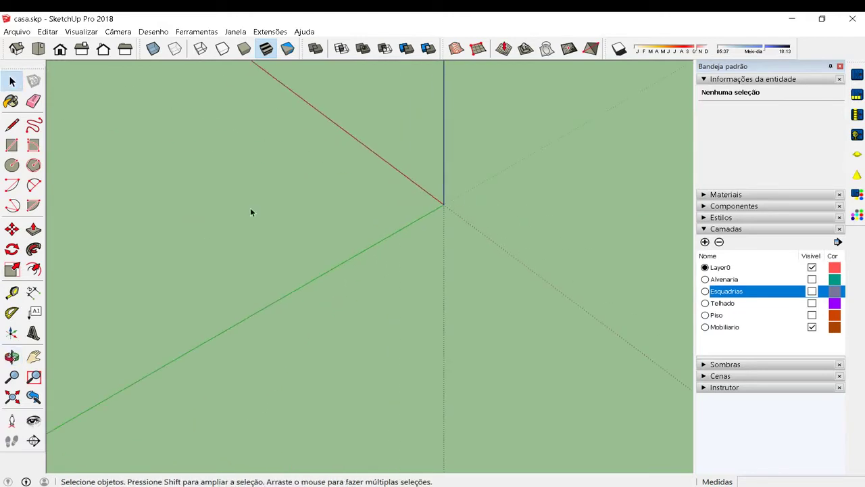
left_click(812, 279)
left_click(811, 291)
left_click(812, 303)
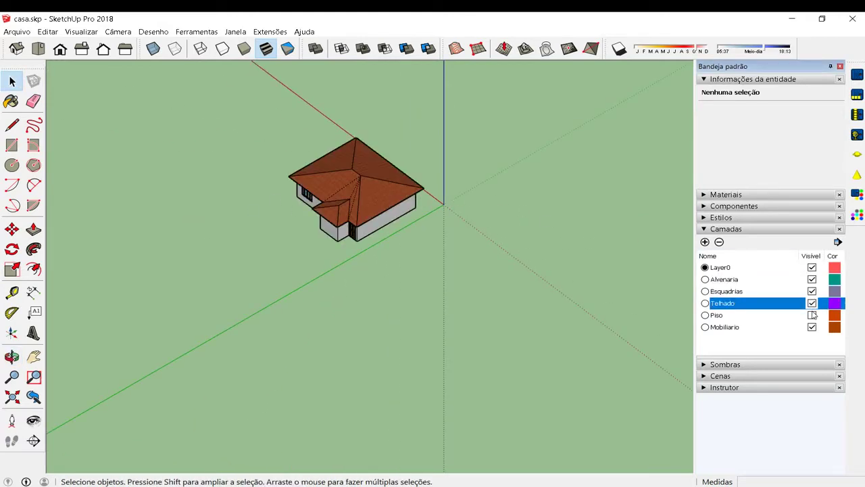
left_click(812, 315)
scroll(348, 227, "up", 3)
scroll(392, 209, "up", 3)
middle_click_drag(392, 208, 435, 131)
scroll(451, 176, "up", 2)
mouse_move(450, 176)
middle_mouse_down()
mouse_move(473, 162)
mouse_move(460, 218)
middle_mouse_up()
scroll(508, 183, "down", 3)
Step: Hide the roof group with the context menu's Ocultar command, exposing the rooms
left_click(475, 189)
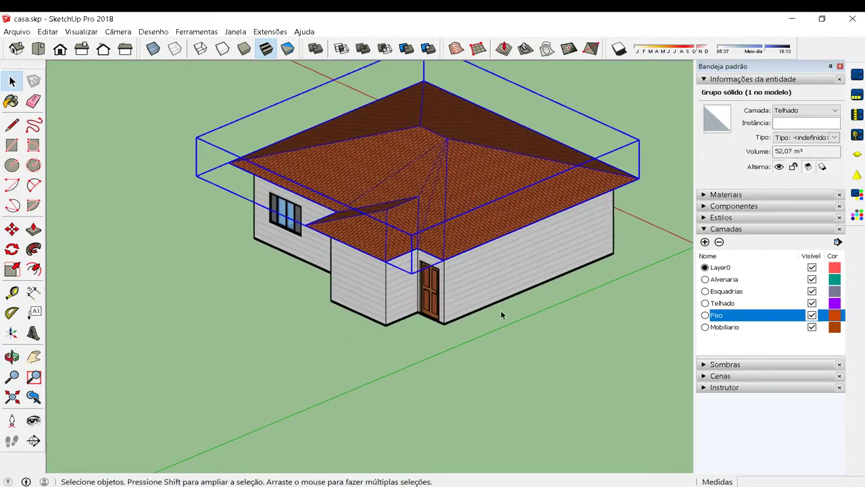
left_click(505, 331)
mouse_move(505, 331)
middle_mouse_down()
mouse_move(429, 167)
mouse_move(333, 197)
middle_mouse_up()
scroll(389, 193, "down", 2)
scroll(398, 193, "up", 3)
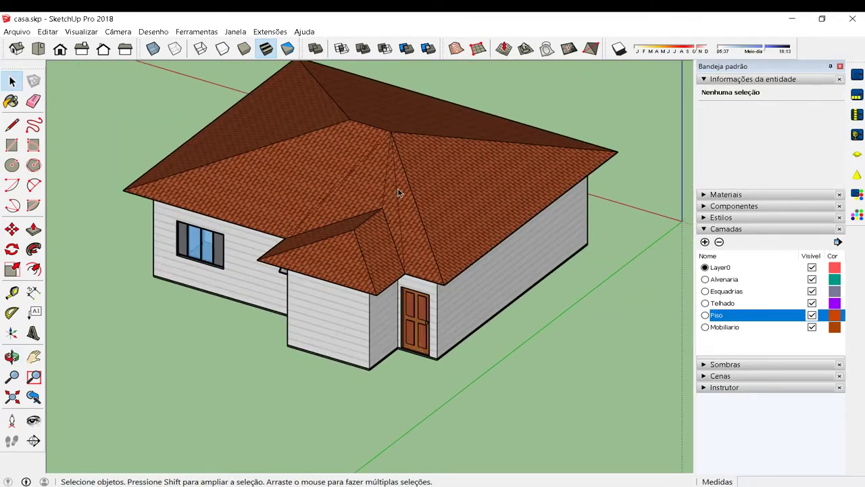
left_click(412, 184)
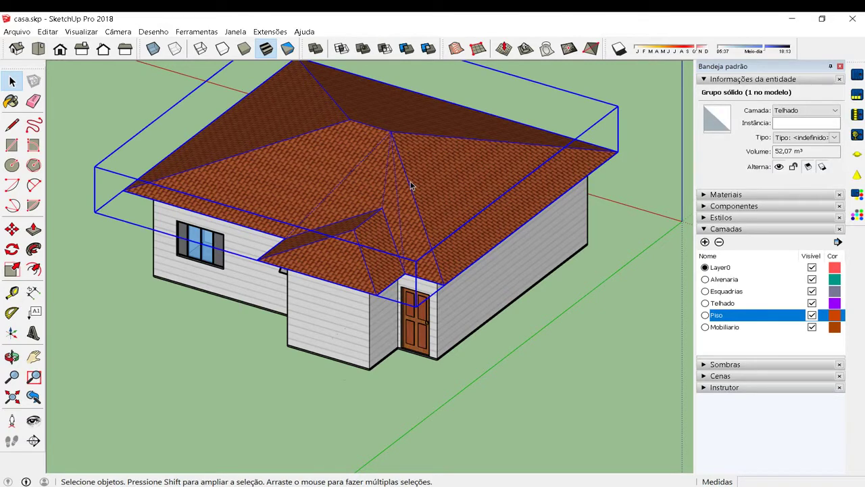
right_click(410, 185)
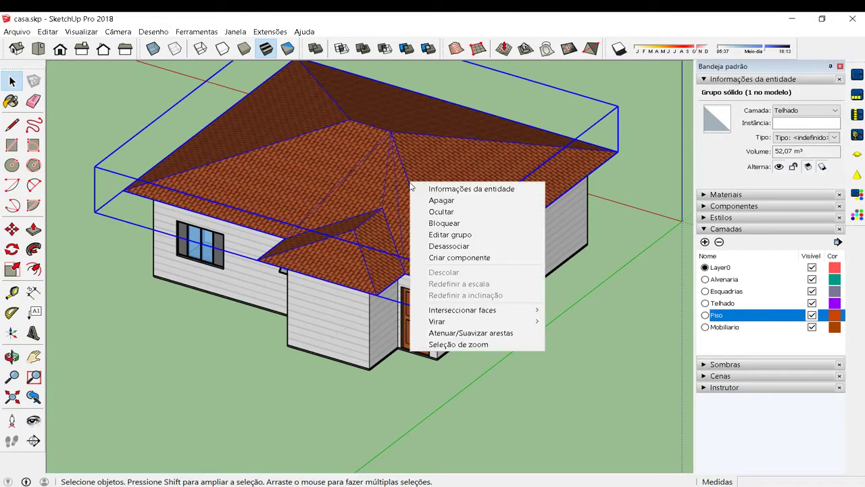
left_click(434, 214)
mouse_move(435, 213)
middle_mouse_down()
mouse_move(379, 182)
mouse_move(352, 153)
middle_mouse_up()
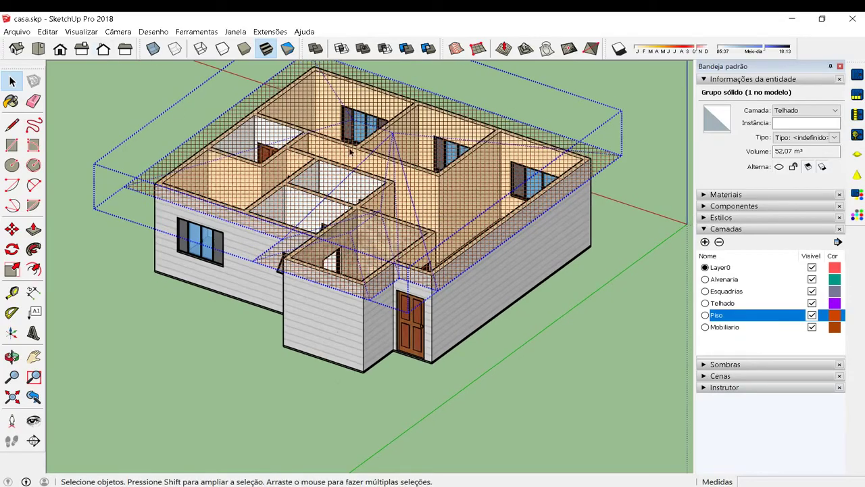
scroll(374, 200, "up", 3)
mouse_move(374, 200)
middle_mouse_down()
mouse_move(420, 147)
mouse_move(337, 123)
middle_mouse_up()
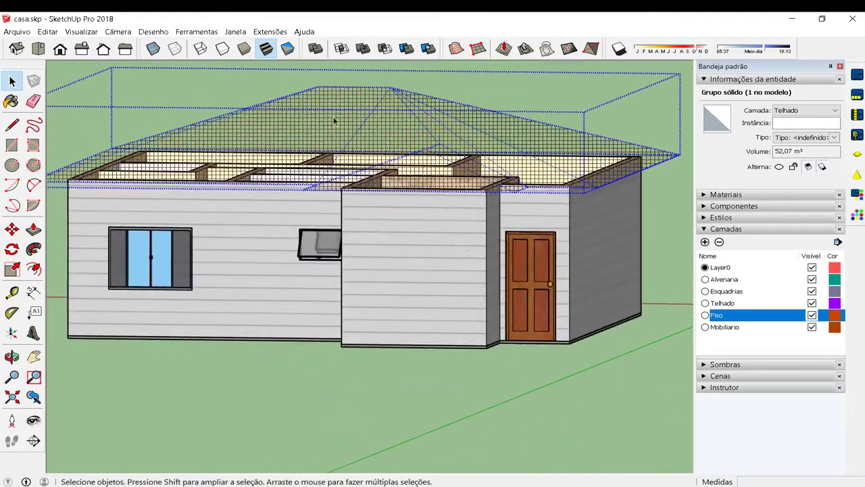
left_click(77, 31)
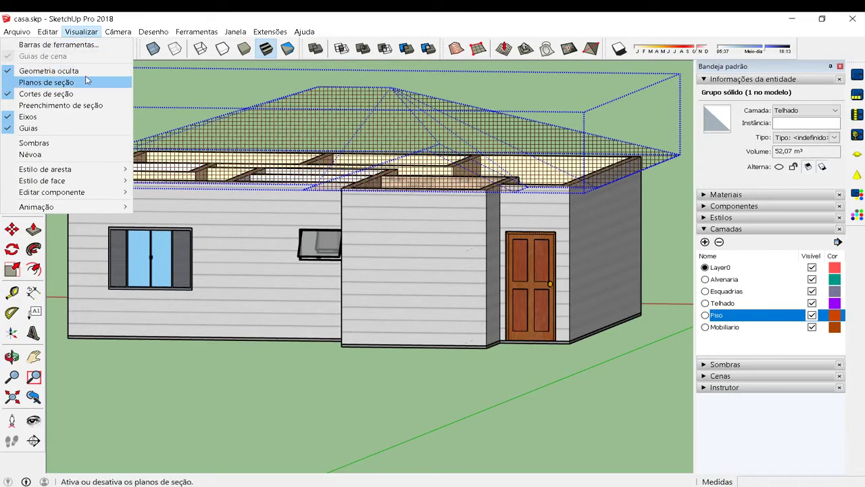
Step: Turn off hidden-geometry display and orbit to an angled overview of the roofless rooms
left_click(42, 71)
mouse_move(355, 395)
middle_mouse_down()
mouse_move(266, 301)
mouse_move(135, 119)
middle_mouse_up()
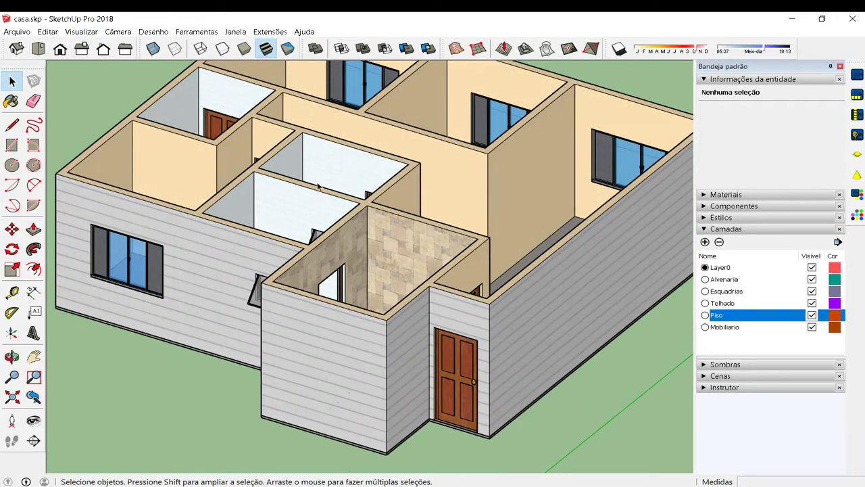
middle_click_drag(413, 225, 404, 216)
scroll(400, 212, "up", 3)
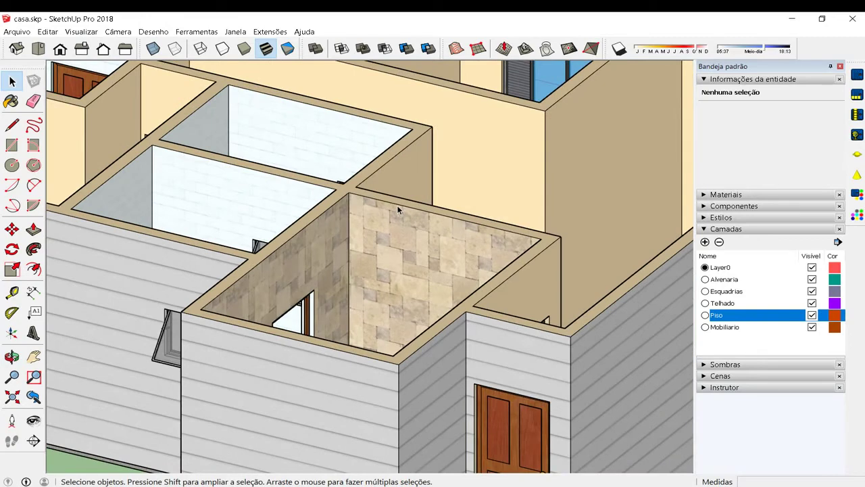
scroll(398, 205, "down", 3)
scroll(397, 206, "down", 3)
scroll(402, 195, "up", 2)
mouse_move(402, 195)
middle_mouse_down()
mouse_move(347, 284)
mouse_move(280, 254)
middle_mouse_up()
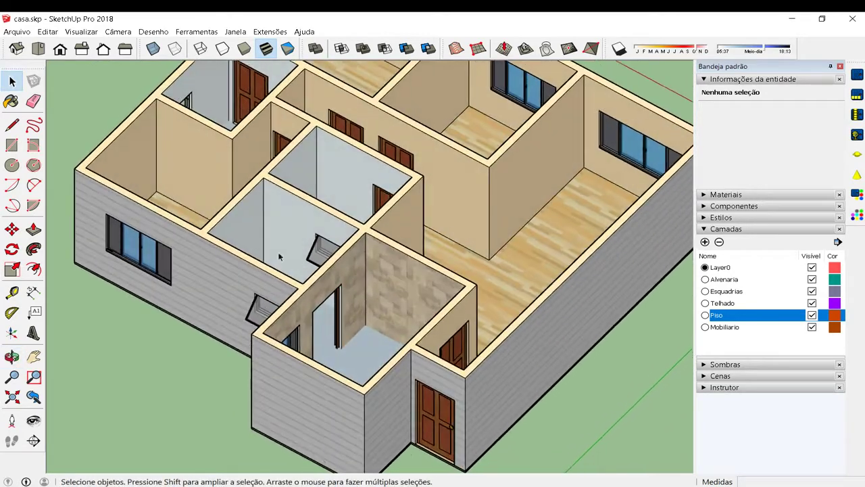
left_click(78, 32)
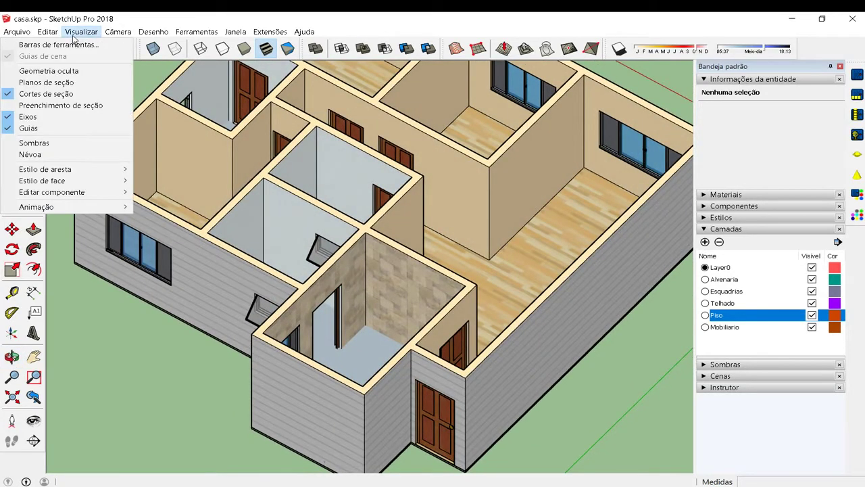
Step: Show hidden geometry, then unhide the roof group so the tiled roof returns
left_click(51, 72)
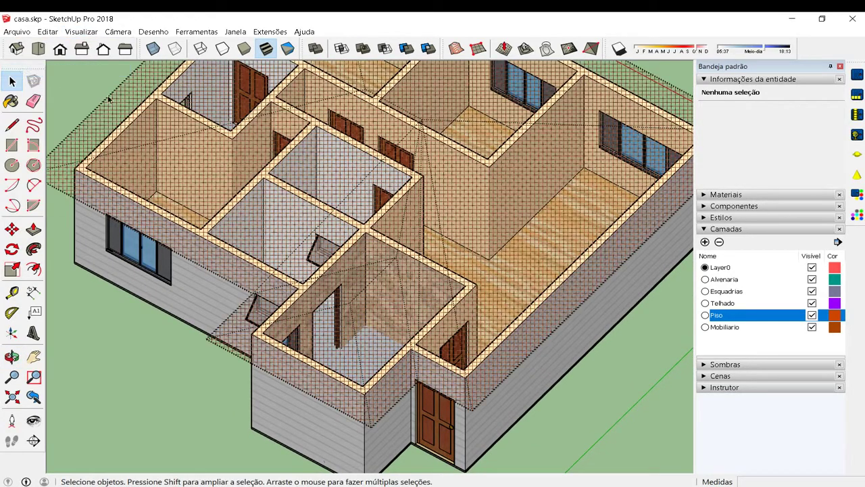
left_click(380, 178)
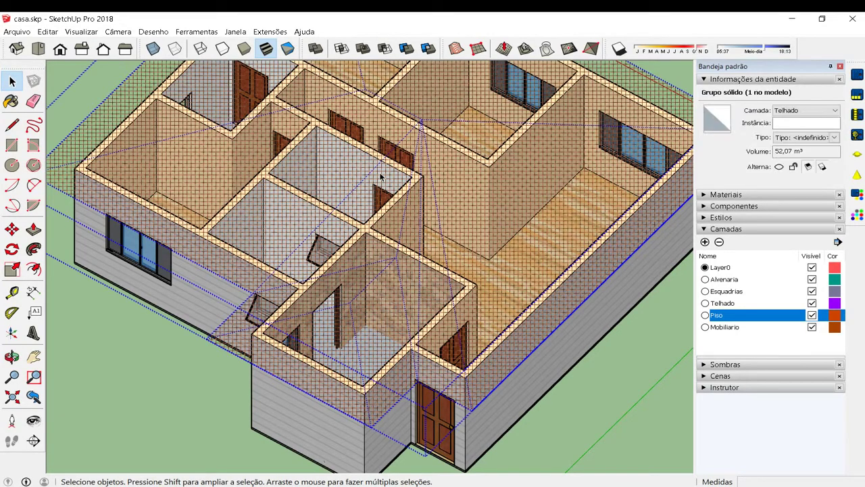
right_click(381, 177)
left_click(405, 203)
left_click(196, 390)
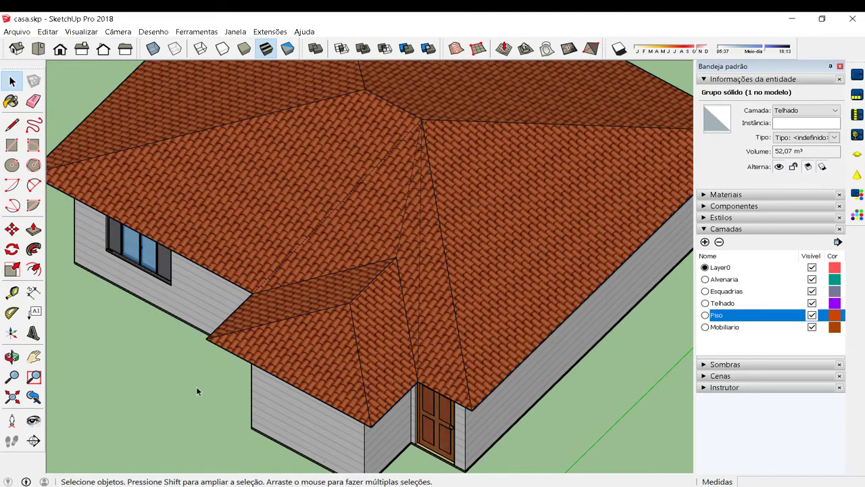
middle_click_drag(196, 391, 147, 80)
scroll(147, 80, "up", 3)
left_click(82, 32)
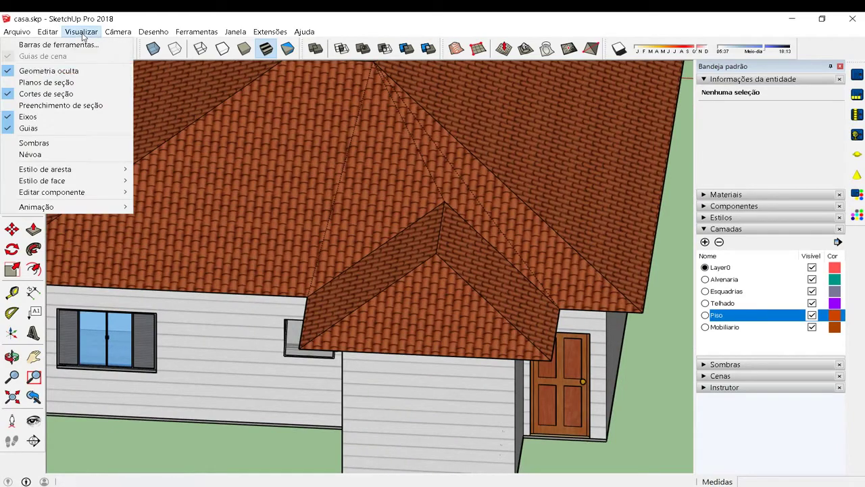
Step: Zoom and orbit around a close-up of the roof tiles
left_click(181, 459)
scroll(421, 169, "up", 5)
middle_click_drag(421, 168, 390, 163)
scroll(390, 163, "down", 3)
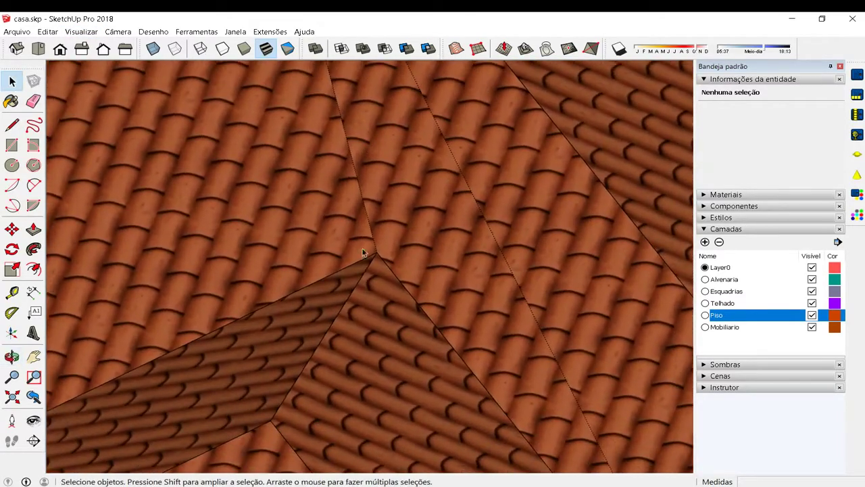
scroll(376, 179, "down", 3)
scroll(367, 286, "down", 3)
scroll(356, 207, "down", 2)
scroll(386, 131, "up", 2)
mouse_move(379, 120)
middle_mouse_down()
mouse_move(343, 193)
mouse_move(309, 339)
middle_mouse_up()
scroll(328, 231, "down", 3)
mouse_move(376, 272)
middle_mouse_down()
mouse_move(382, 291)
mouse_move(292, 114)
middle_mouse_up()
scroll(382, 292, "up", 3)
scroll(416, 299, "up", 2)
scroll(292, 113, "up", 2)
scroll(318, 162, "up", 2)
scroll(286, 168, "up", 2)
middle_click_drag(286, 168, 386, 193)
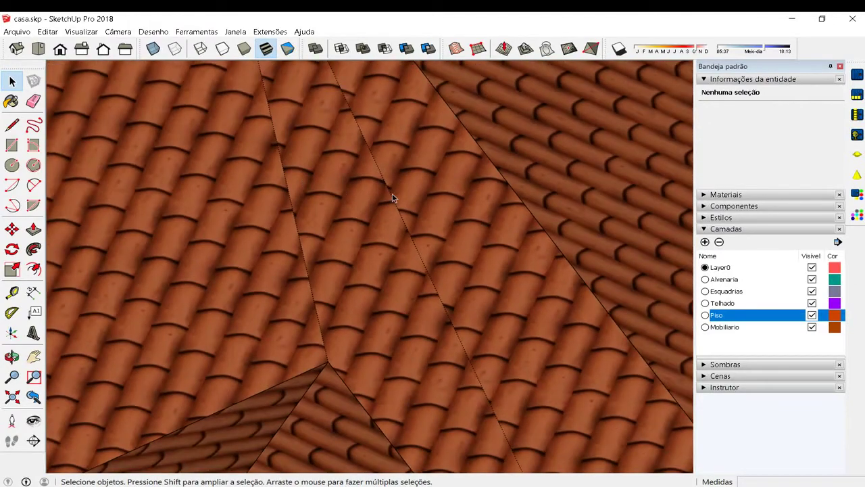
scroll(395, 193, "up", 2)
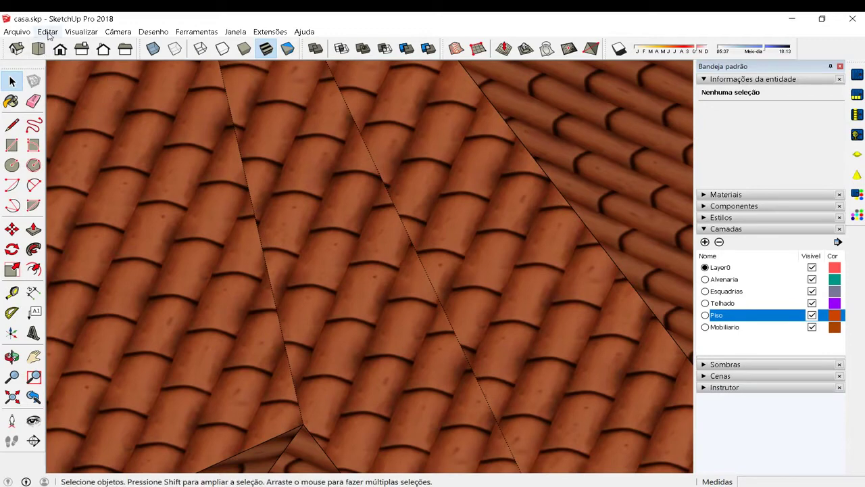
Step: Uncheck Hidden Geometry in the View menu and zoom out to frame the whole house
left_click(81, 31)
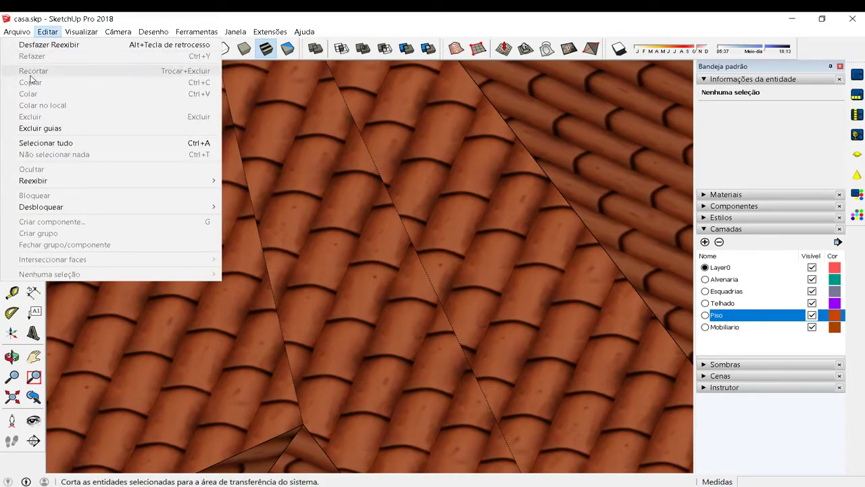
left_click(253, 215)
mouse_move(47, 32)
left_click(82, 32)
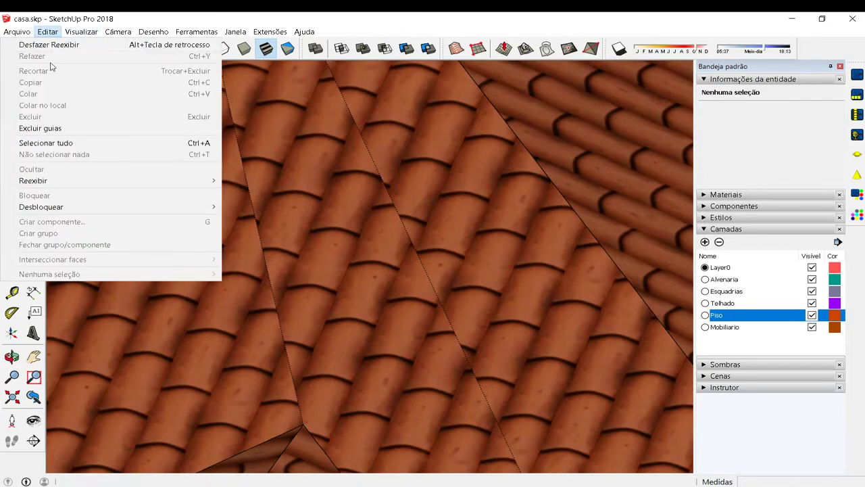
left_click(60, 68)
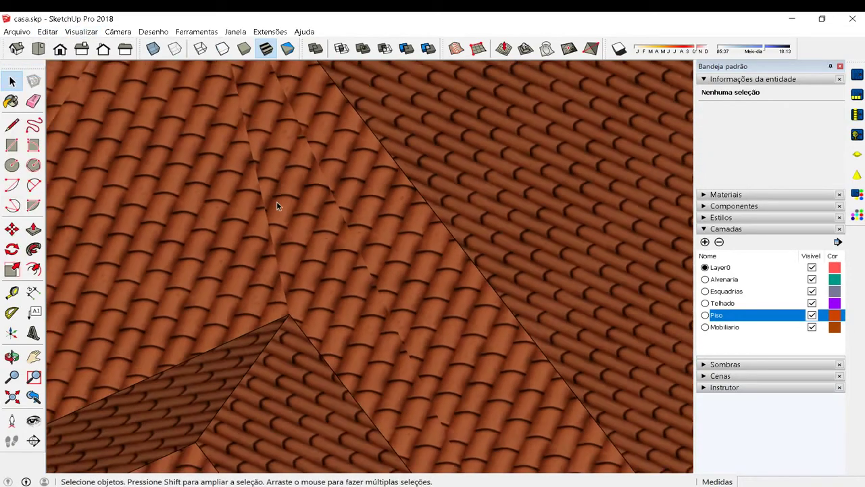
scroll(276, 201, "down", 3)
scroll(285, 202, "down", 3)
scroll(286, 204, "down", 1)
scroll(291, 208, "up", 5)
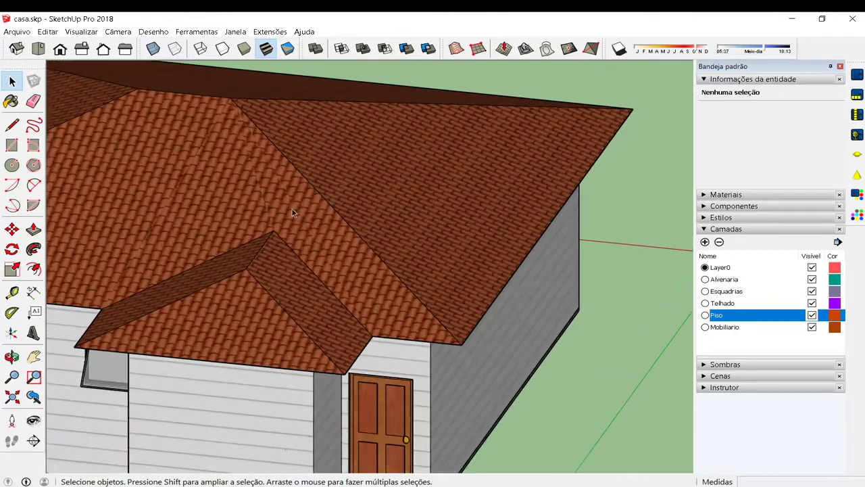
scroll(292, 208, "up", 3)
scroll(287, 197, "up", 2)
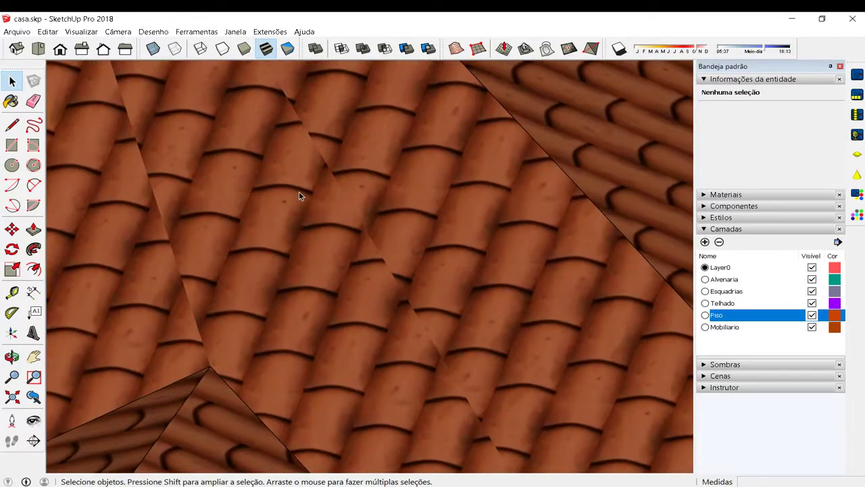
scroll(298, 191, "down", 2)
scroll(308, 184, "down", 2)
scroll(314, 193, "down", 2)
scroll(312, 193, "down", 2)
middle_click_drag(310, 201, 247, 202)
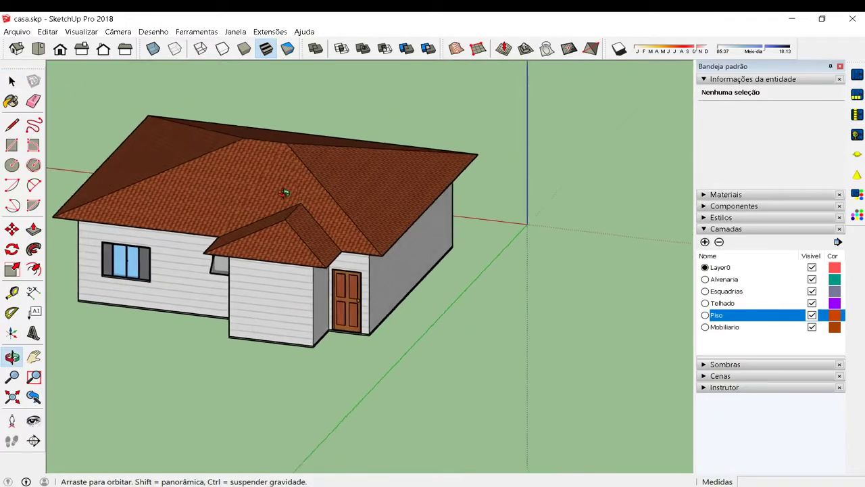
scroll(378, 195, "up", 2)
scroll(350, 248, "up", 2)
scroll(349, 249, "down", 2)
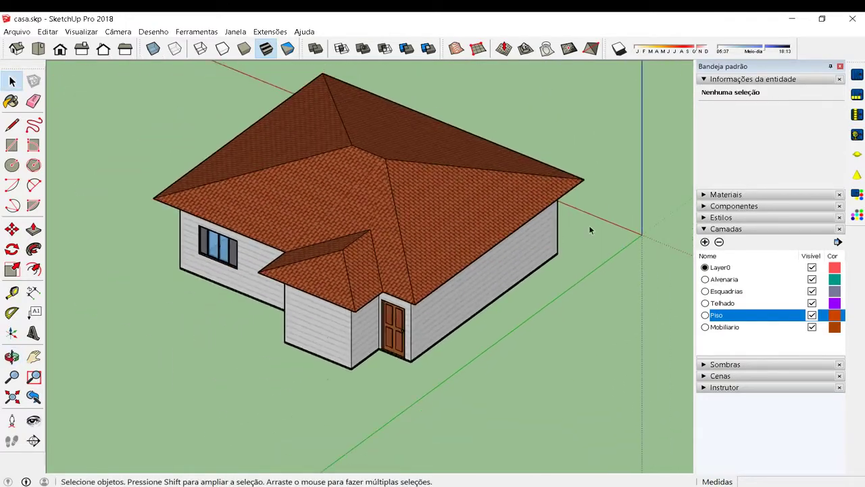
scroll(215, 216, "up", 2)
mouse_move(240, 212)
middle_mouse_down()
mouse_move(251, 199)
mouse_move(469, 170)
mouse_move(456, 231)
mouse_move(504, 135)
mouse_move(397, 110)
mouse_move(220, 195)
mouse_move(393, 242)
mouse_move(396, 191)
mouse_move(398, 243)
mouse_move(211, 254)
mouse_move(384, 280)
middle_mouse_up()
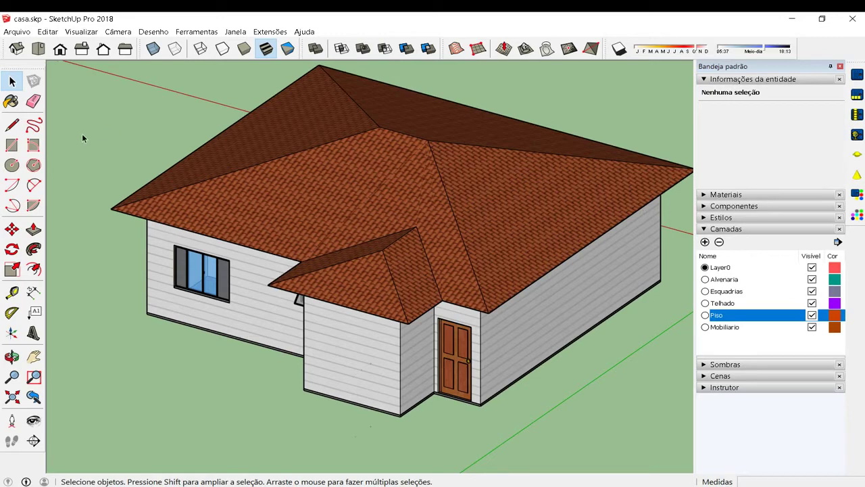
middle_click_drag(467, 139, 474, 263)
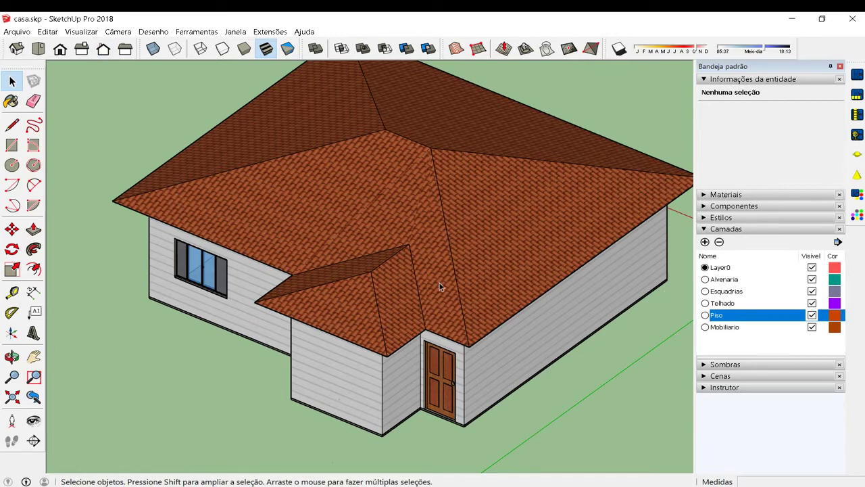
middle_click_drag(439, 283, 426, 238)
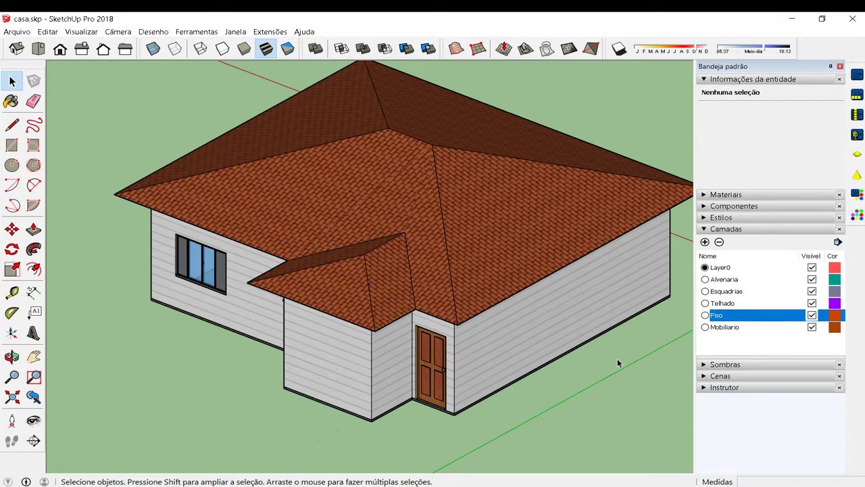
left_click(509, 362)
left_click(518, 403)
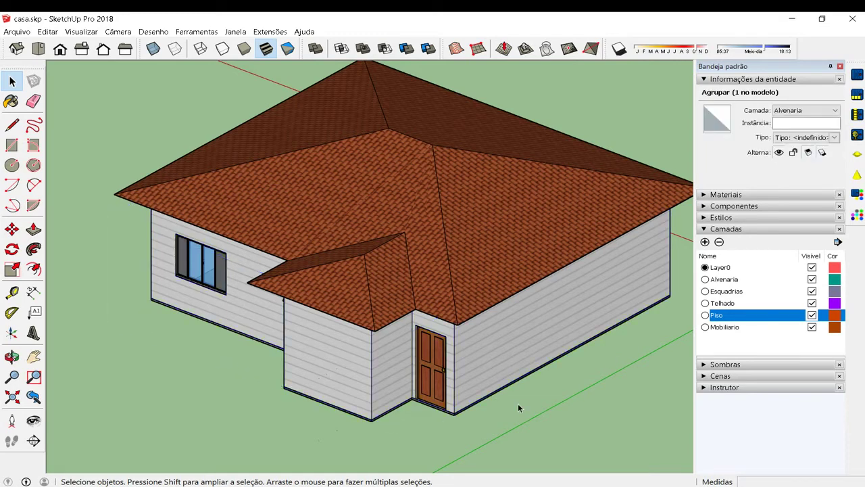
scroll(468, 277, "up", 1)
scroll(471, 291, "up", 1)
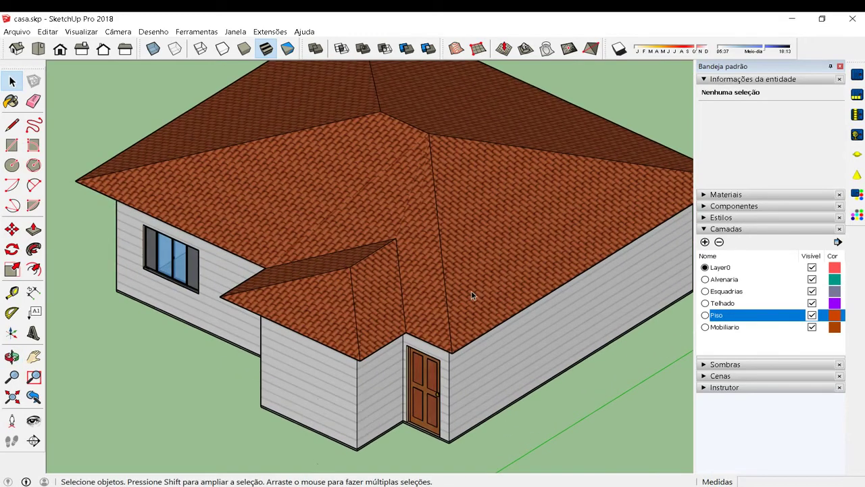
scroll(351, 308, "down", 1)
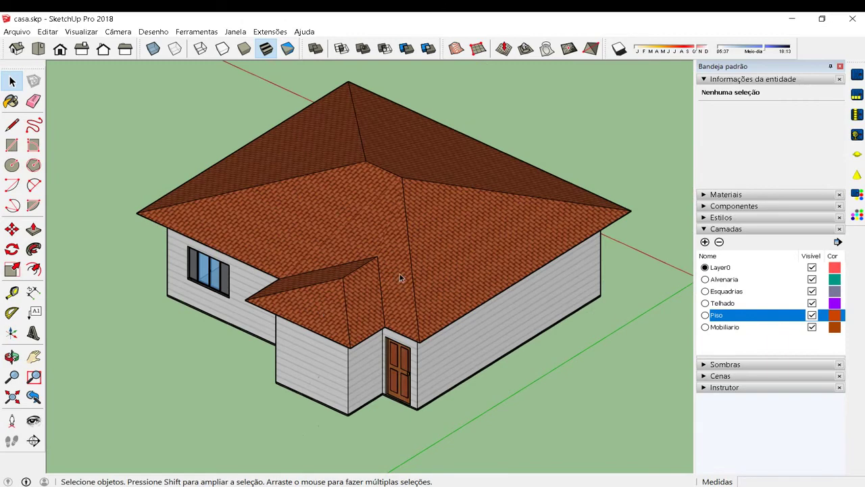